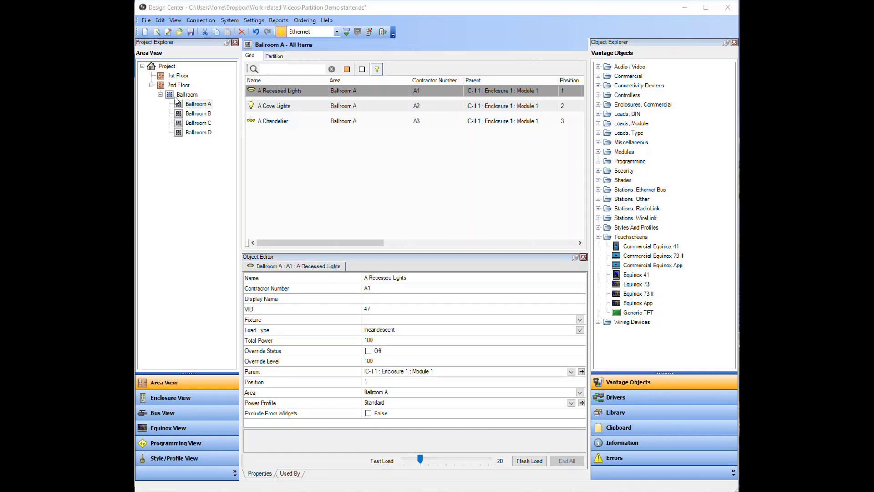
click(171, 85)
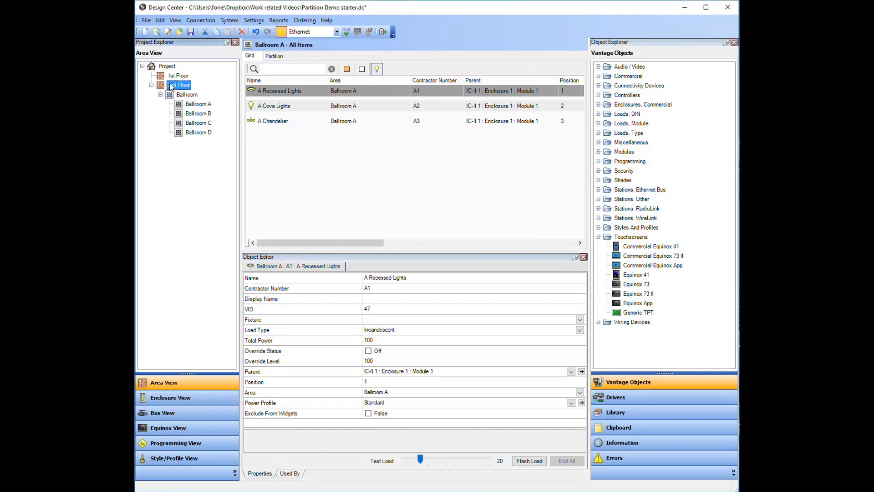
right_click(172, 86)
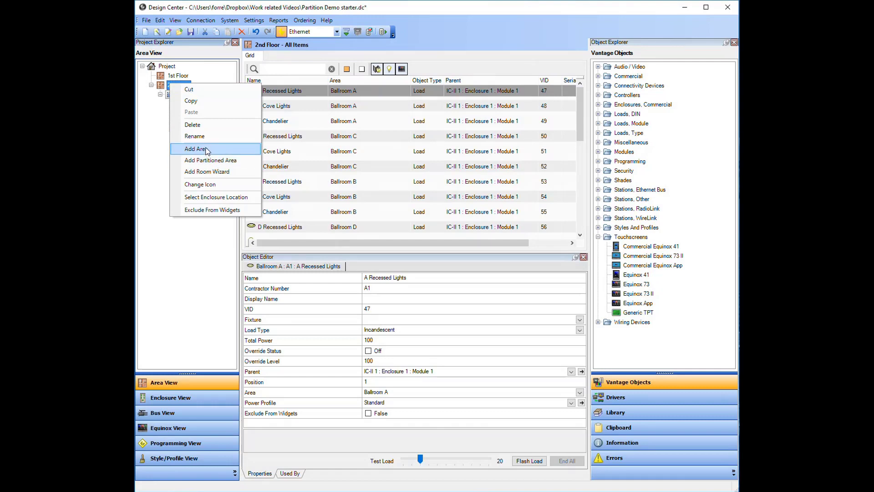
click(151, 151)
Display the partition layout of the 2nd Floor Ballroom and select the Ballroom A cell
click(178, 96)
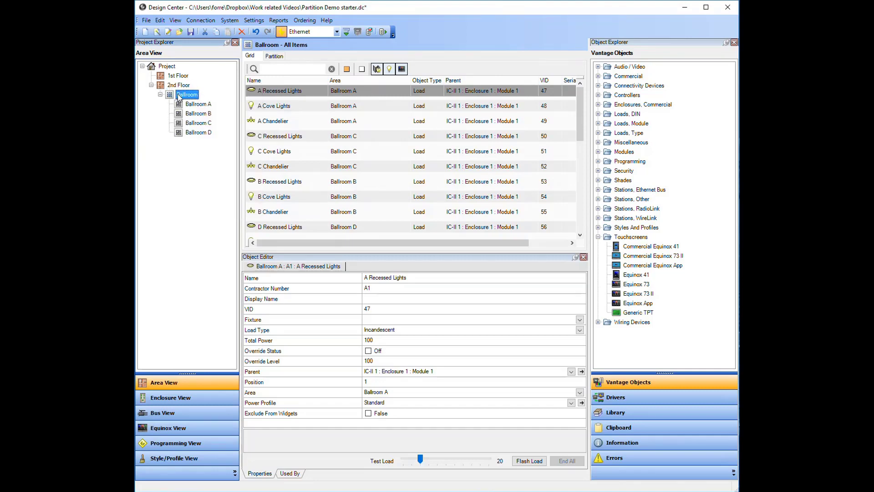
click(274, 56)
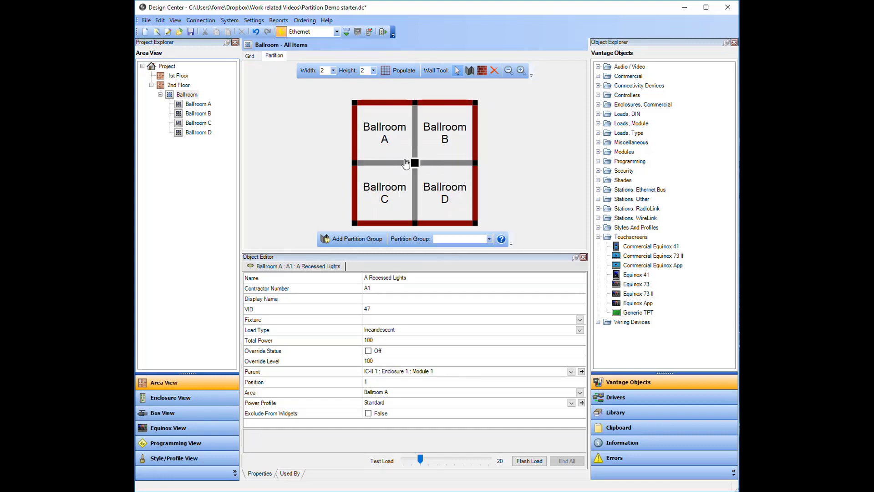
click(382, 153)
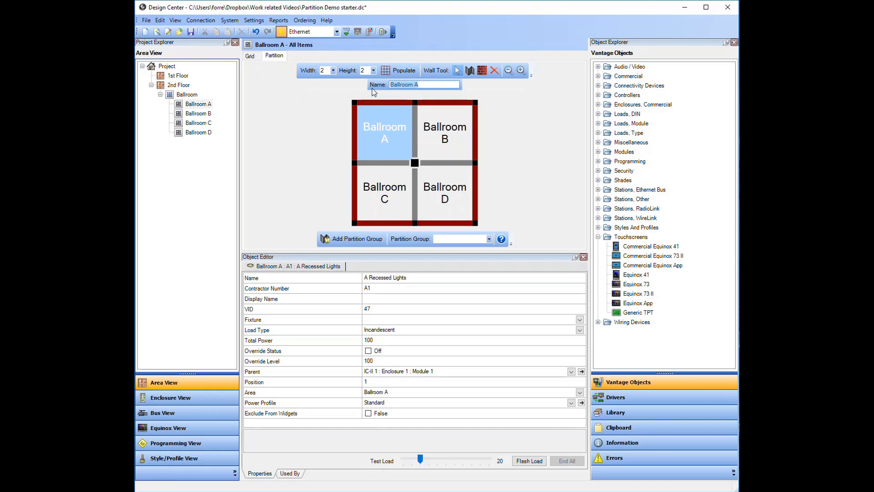
Review the loads assigned to Ballrooms A, B, C and D, then view the properties of D Cove Lights
click(251, 56)
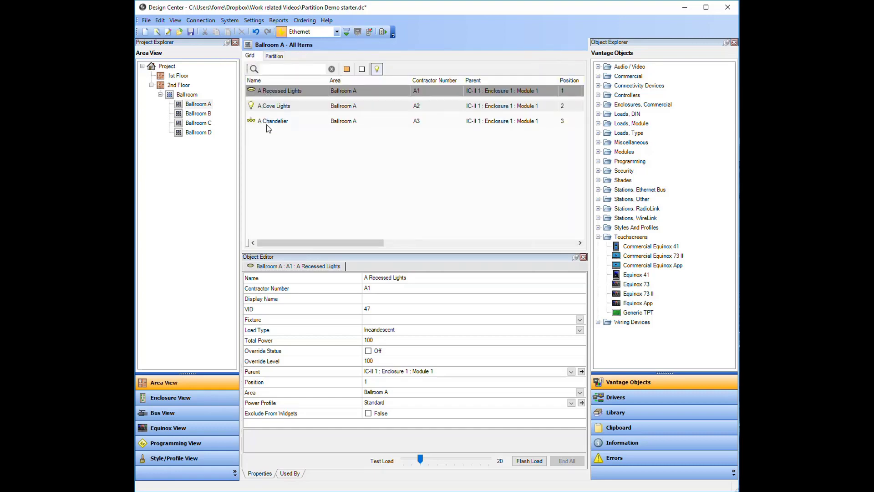
click(188, 115)
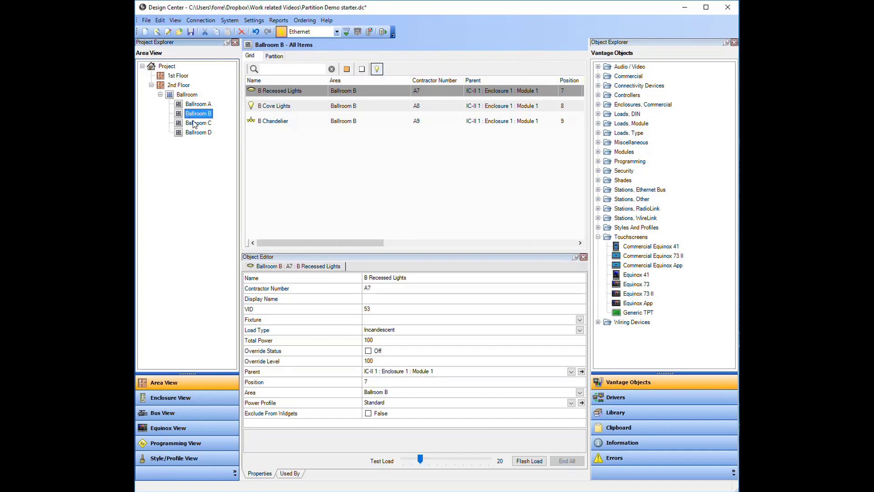
click(194, 125)
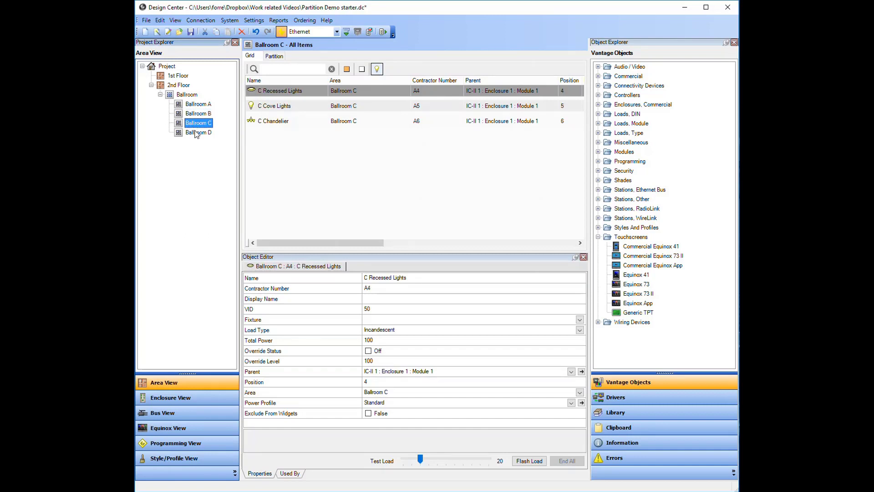
click(198, 134)
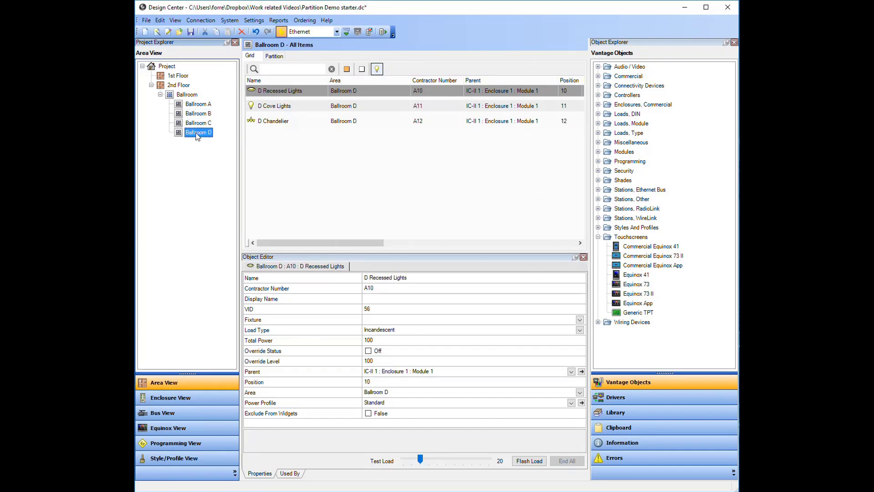
click(279, 109)
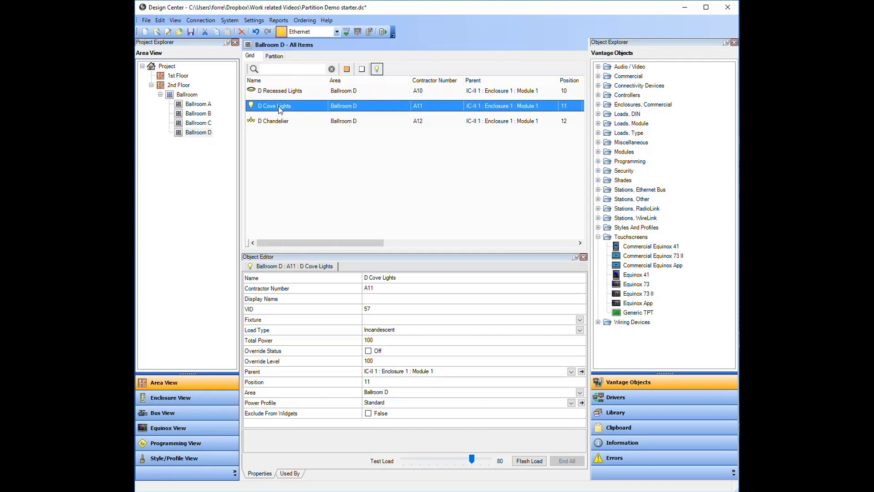
Examine which loads belong to the Ballroom's Cove Lights and Recessed Lights partition groups
click(270, 56)
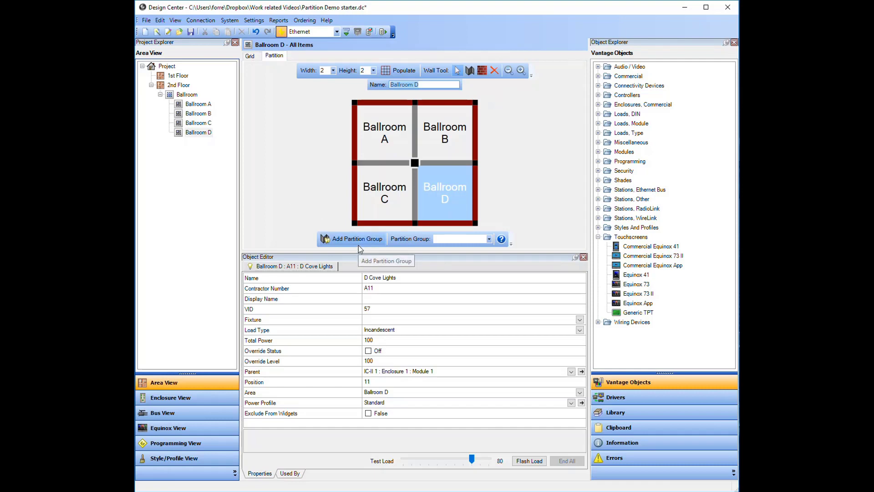
click(492, 239)
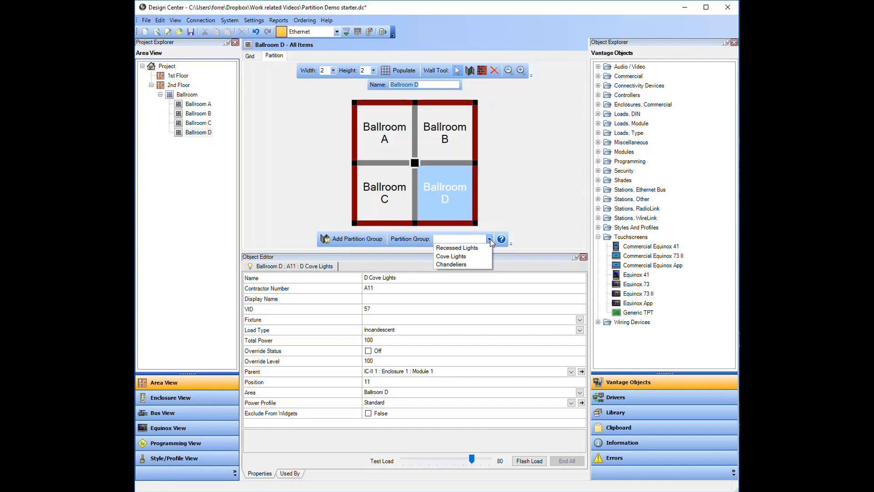
click(457, 257)
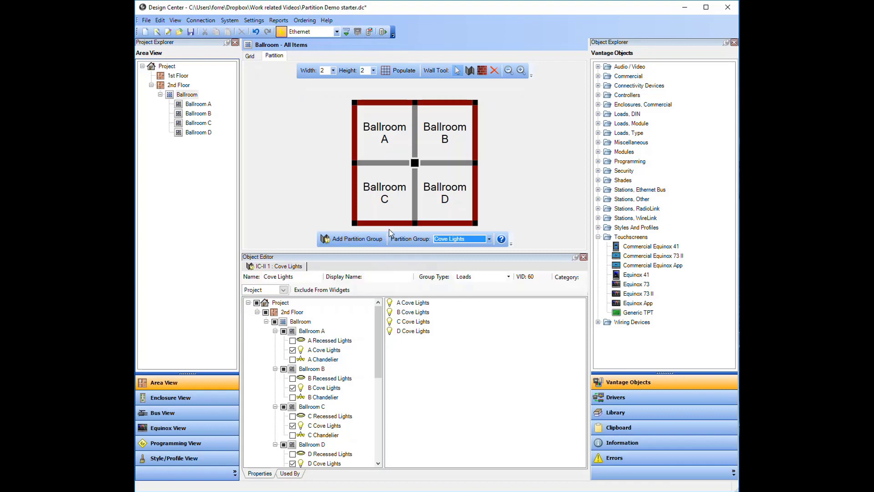
click(489, 239)
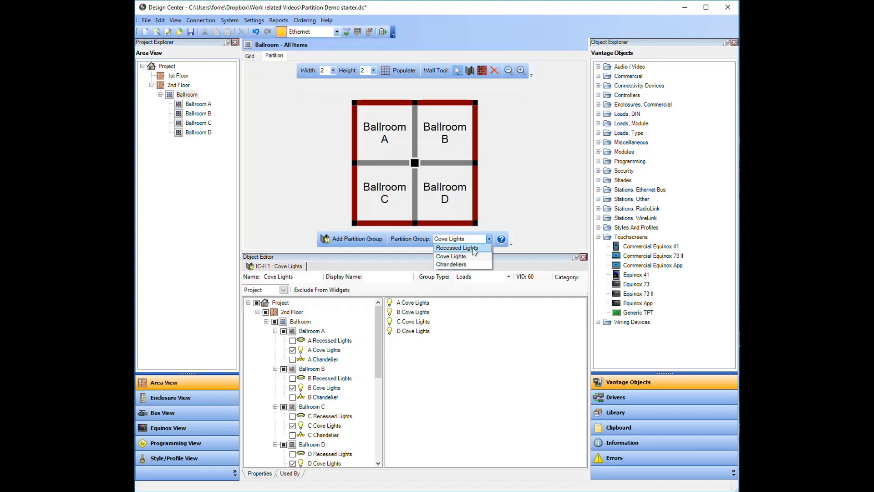
click(462, 248)
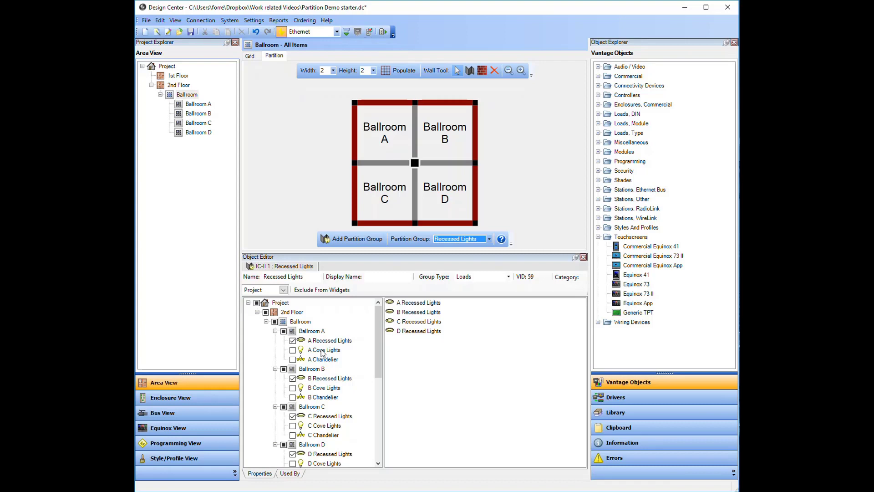
Open the Ballroom's Commercial Equinox 73 II 1 touchscreen in the emulator
click(192, 96)
click(252, 57)
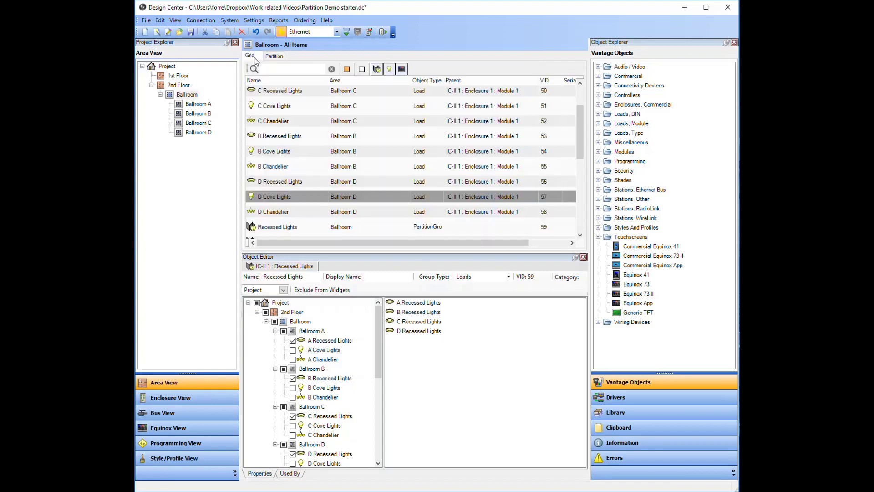
scroll(278, 176, down, 2)
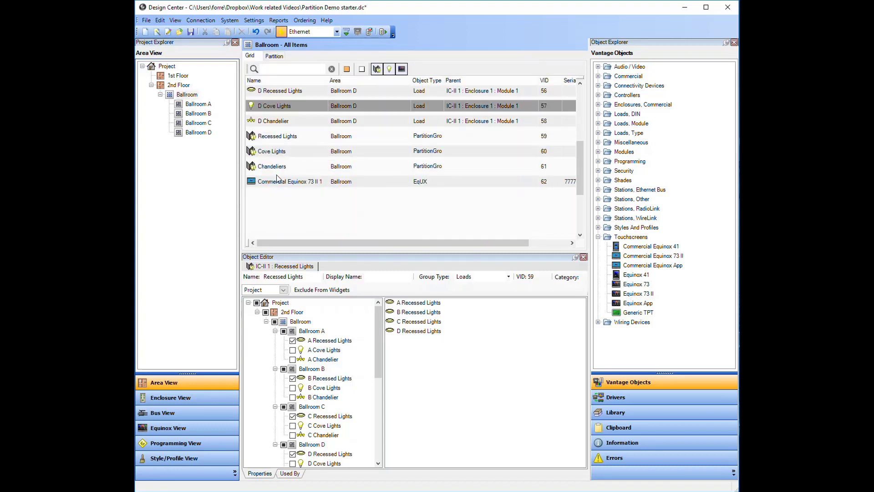
click(282, 183)
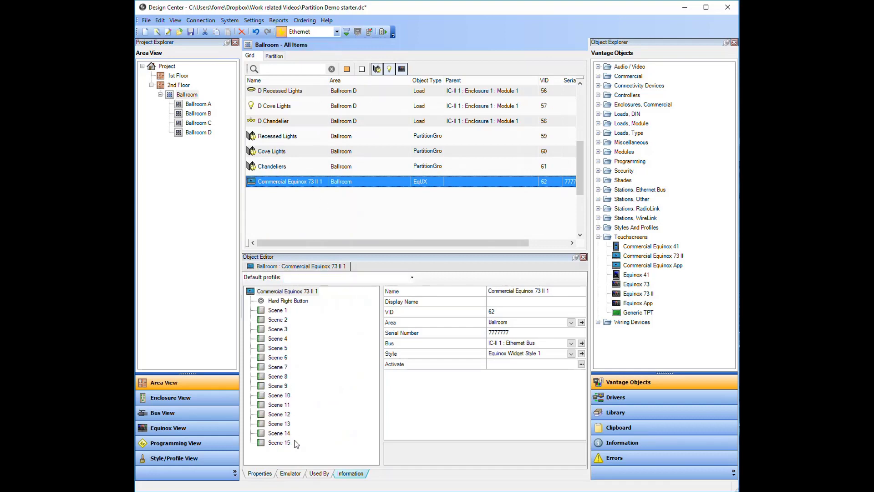
click(291, 473)
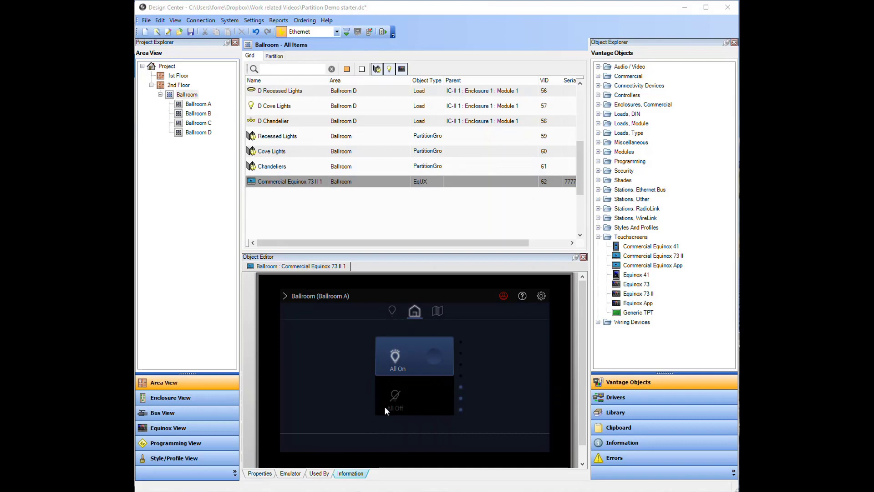
Review the touchscreen's lighting list and home page, and bring up its Ballroom partition map
click(392, 311)
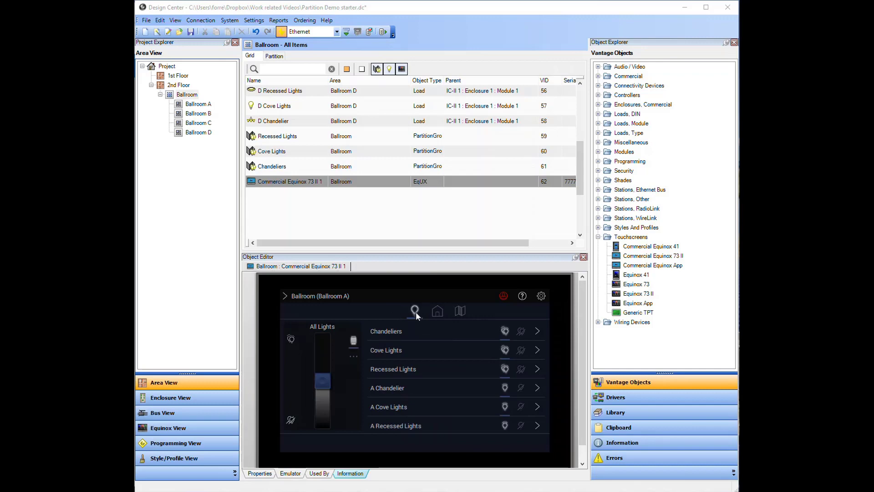
click(460, 311)
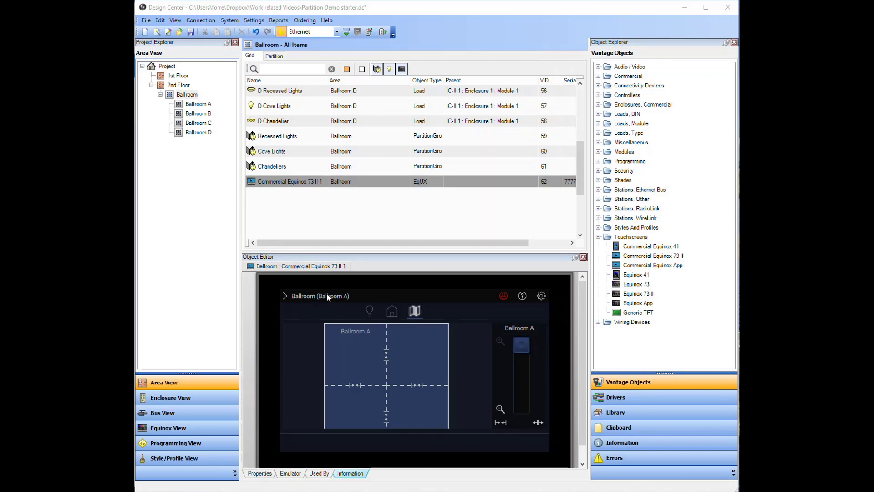
click(393, 309)
click(392, 309)
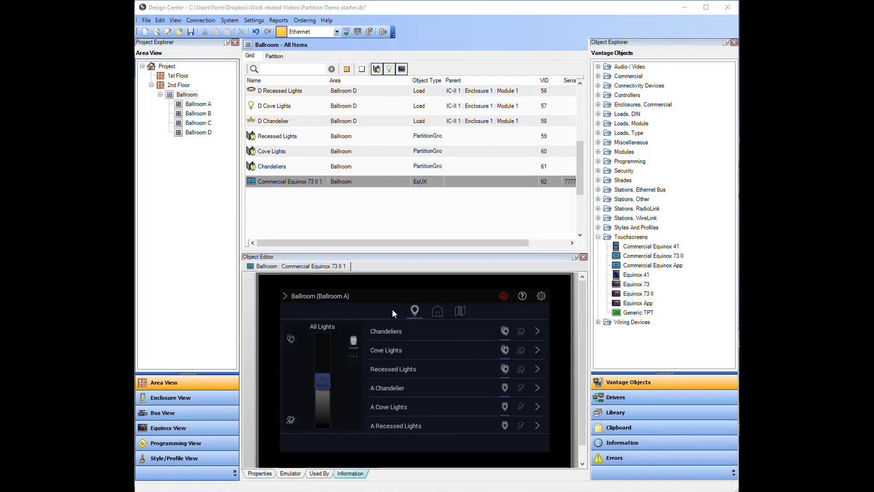
click(461, 312)
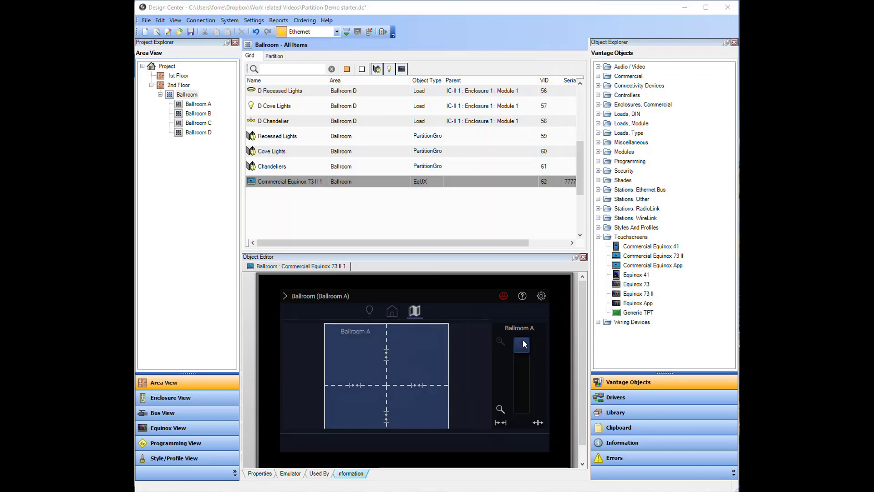
Zoom out the partition map and try closing and opening all partition walls, plus the single wall between Ballrooms B and D
drag(522, 341, 528, 377)
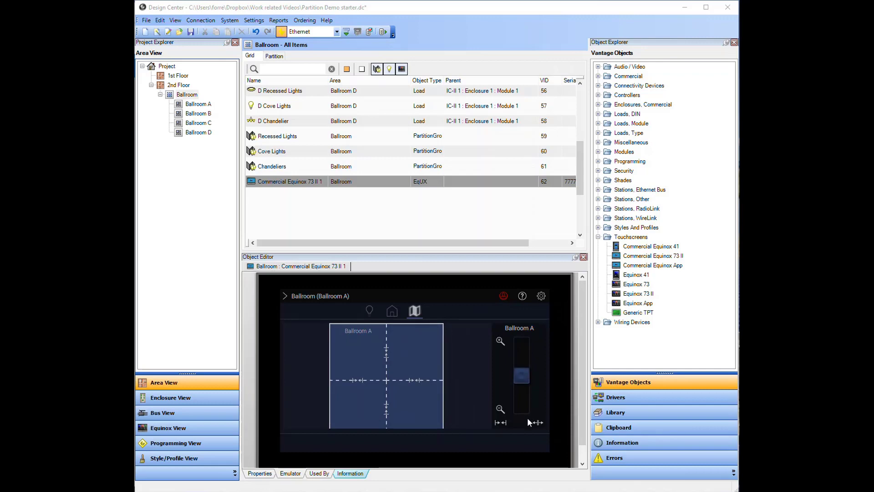
click(500, 423)
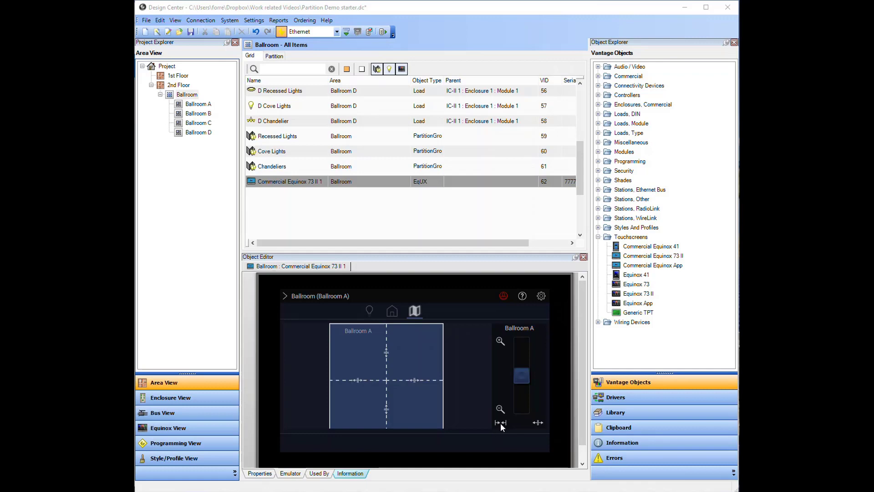
click(539, 423)
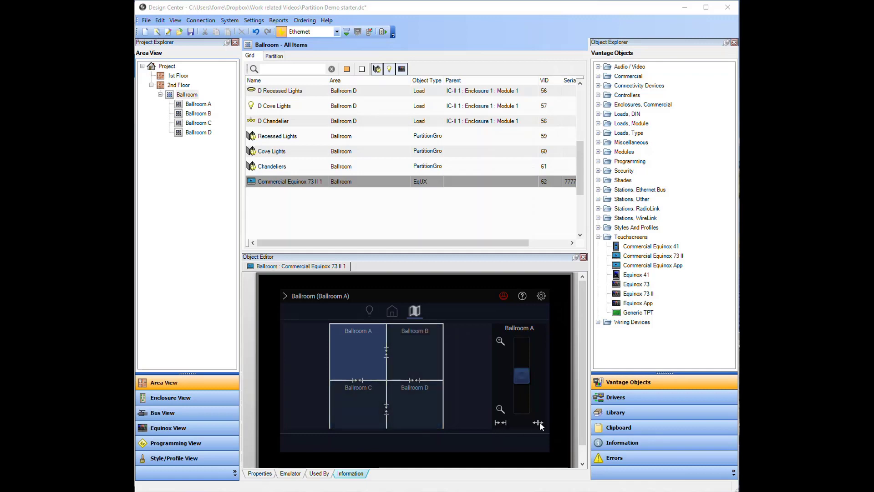
click(503, 423)
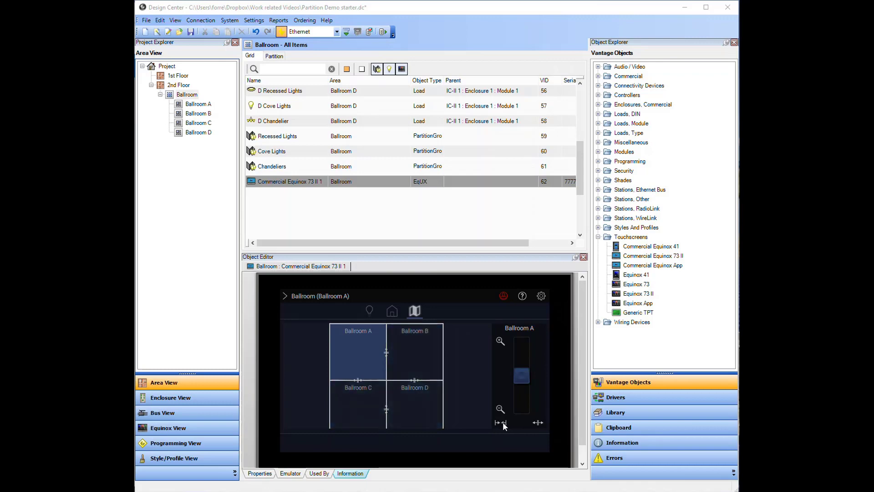
click(413, 379)
click(537, 423)
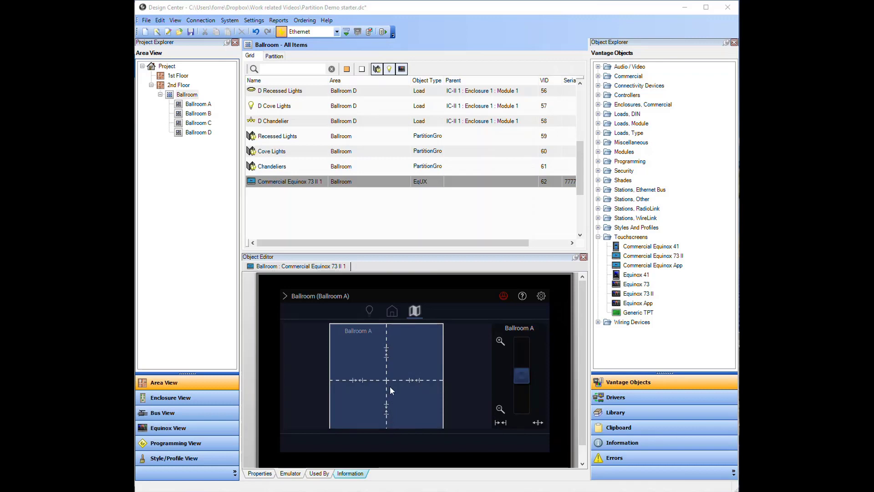
Close the walls separating Ballrooms A and B from C and D, and select the Ballroom C section
click(358, 380)
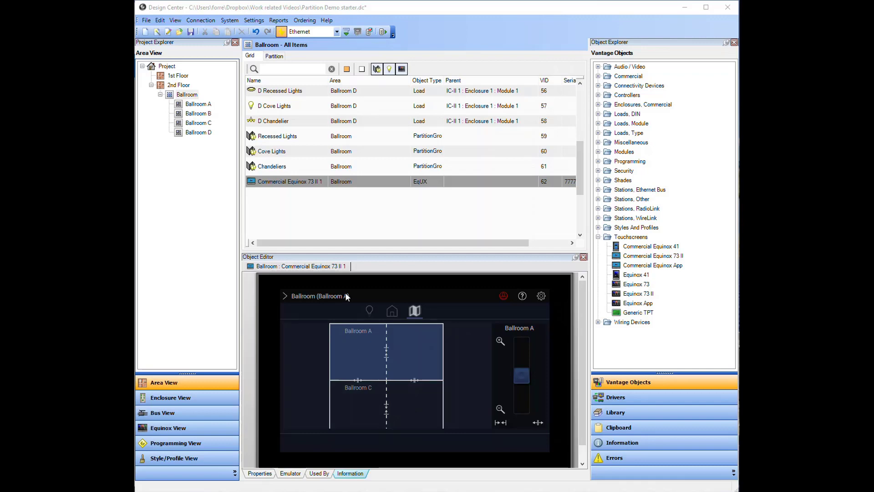
click(370, 410)
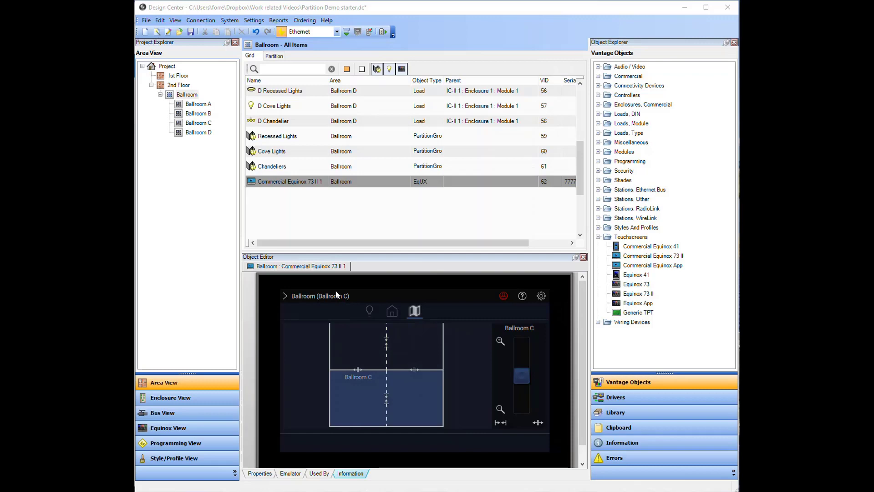
Turn off the Cove Lights group for the combined Ballroom C section and check the individual C and D loads
click(367, 308)
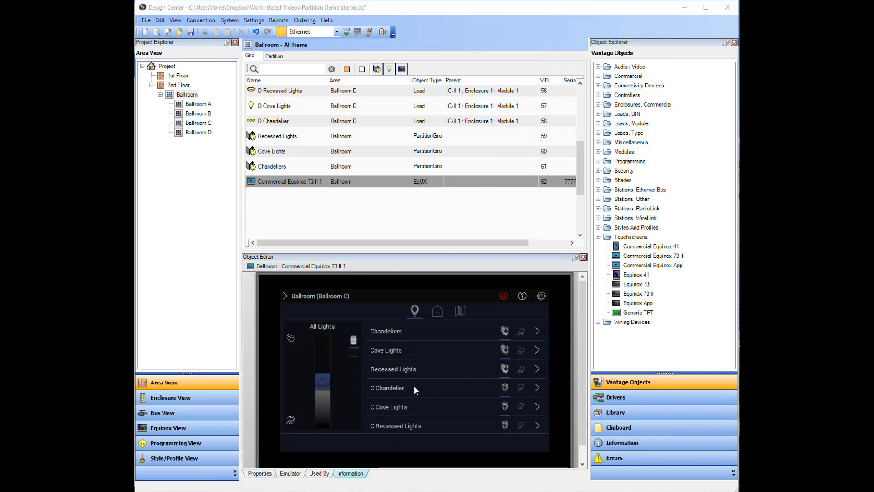
scroll(414, 385, down, 2)
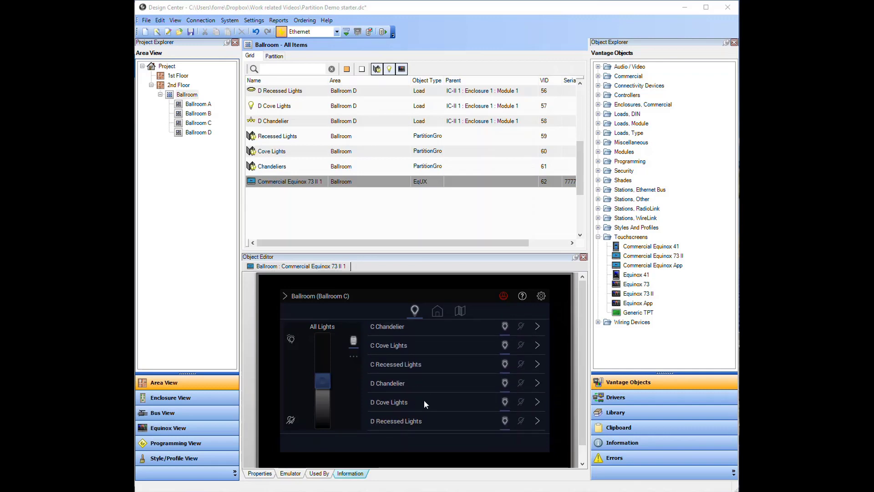
scroll(424, 400, up, 2)
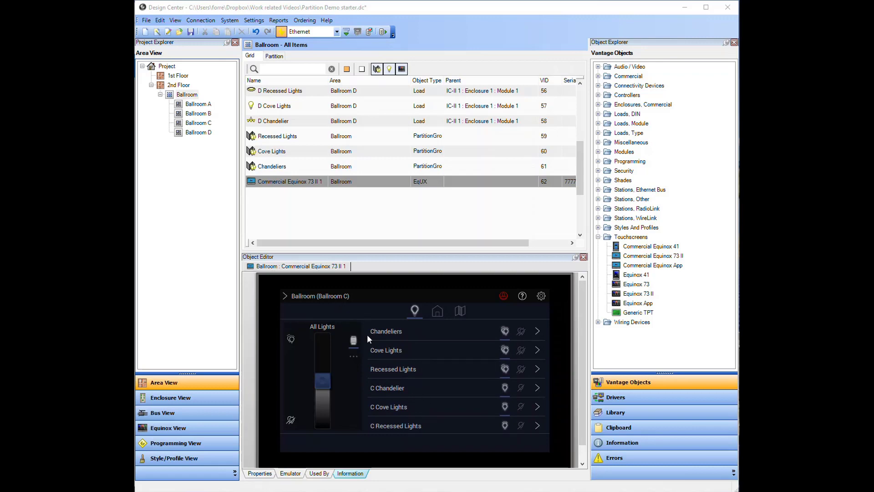
click(520, 350)
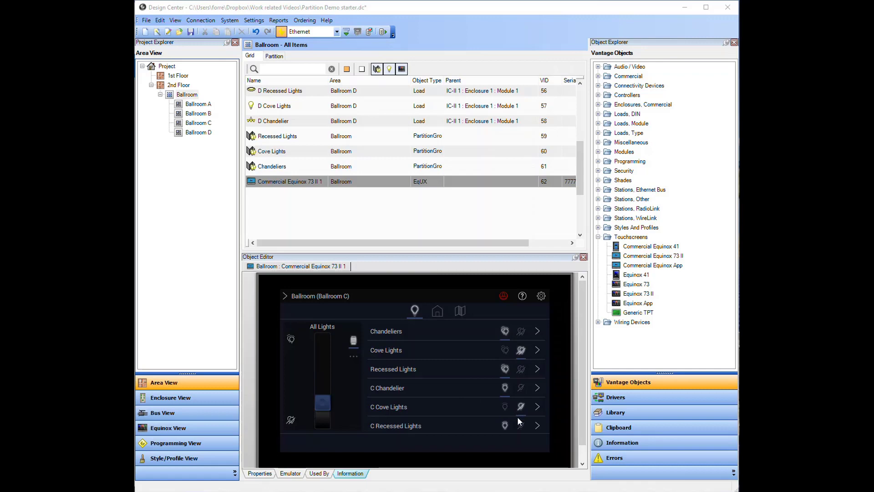
scroll(517, 417, down, 3)
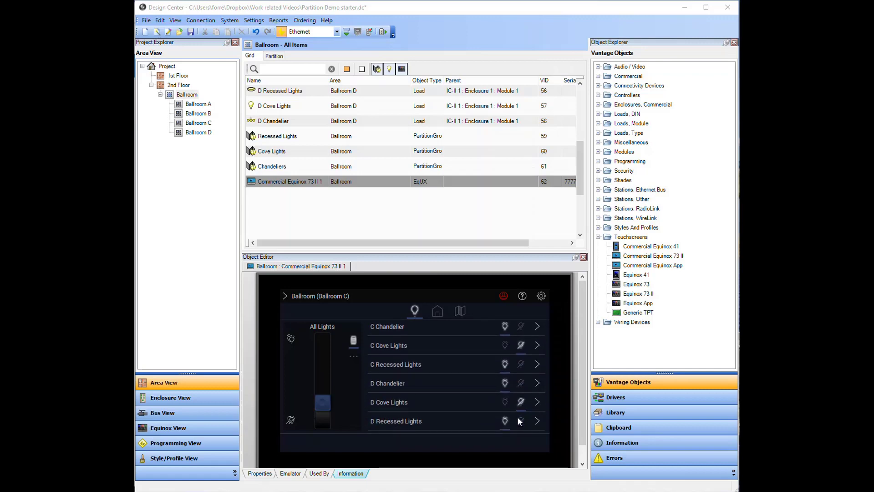
Switch the touchscreen to Ballroom A, dim its Cove Lights group to about 28%, and check the A Cove Lights load
click(305, 294)
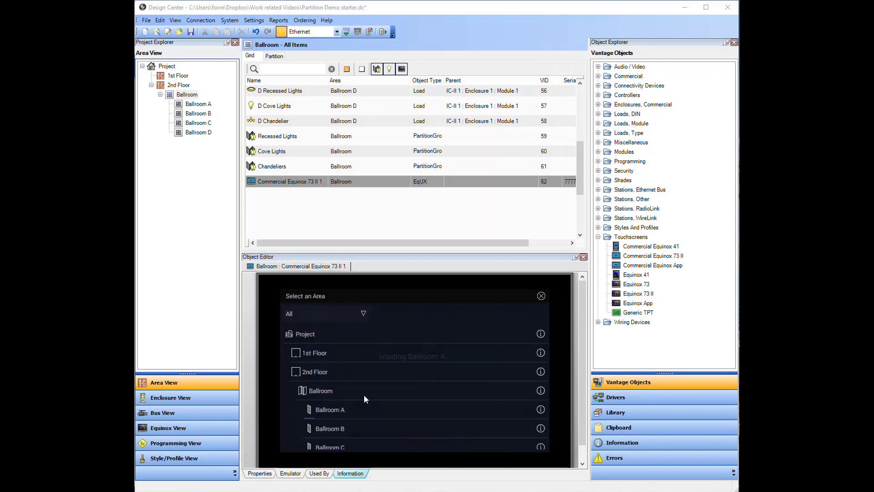
click(365, 407)
click(394, 309)
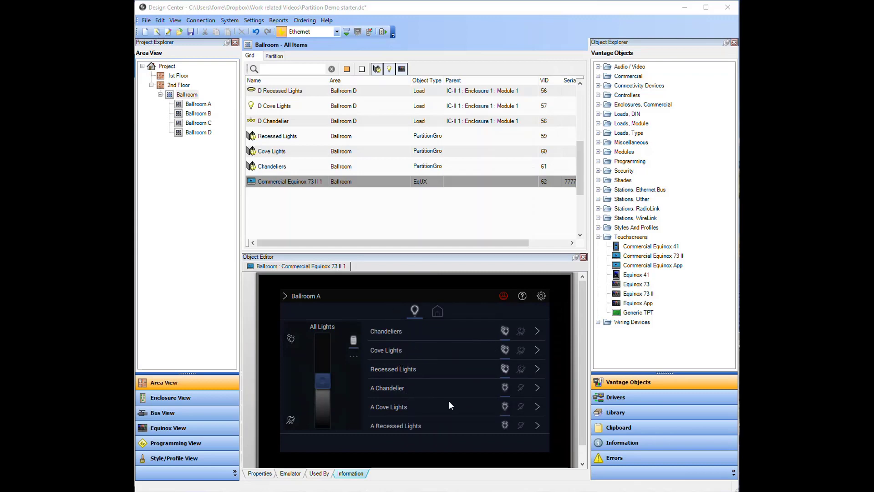
click(538, 349)
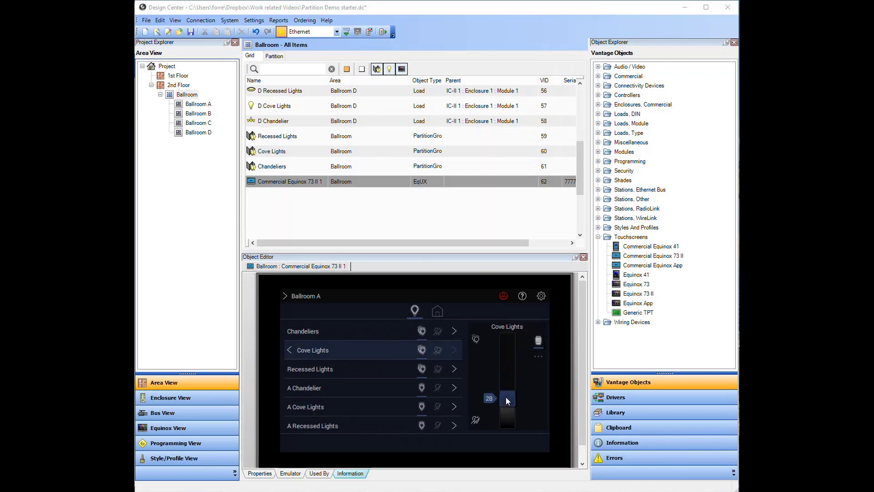
click(454, 405)
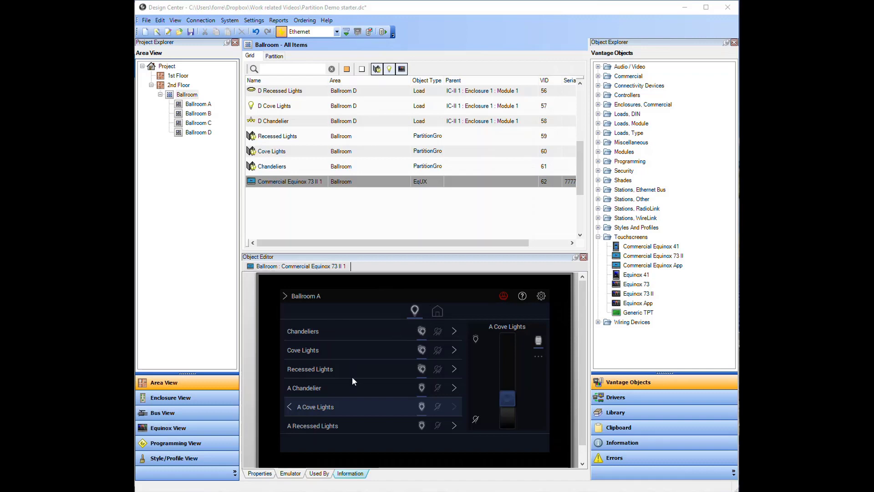
Return the touchscreen to the Ballroom area and add a new scene named Banquet in its settings
click(301, 296)
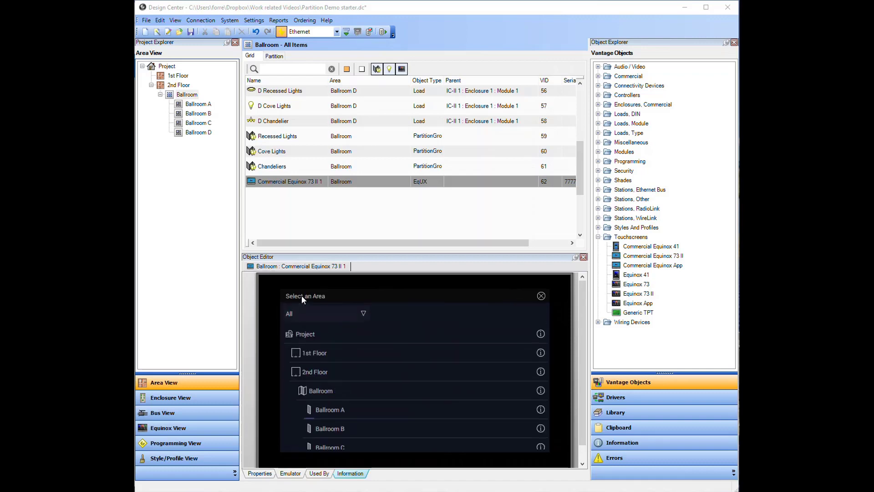
click(318, 394)
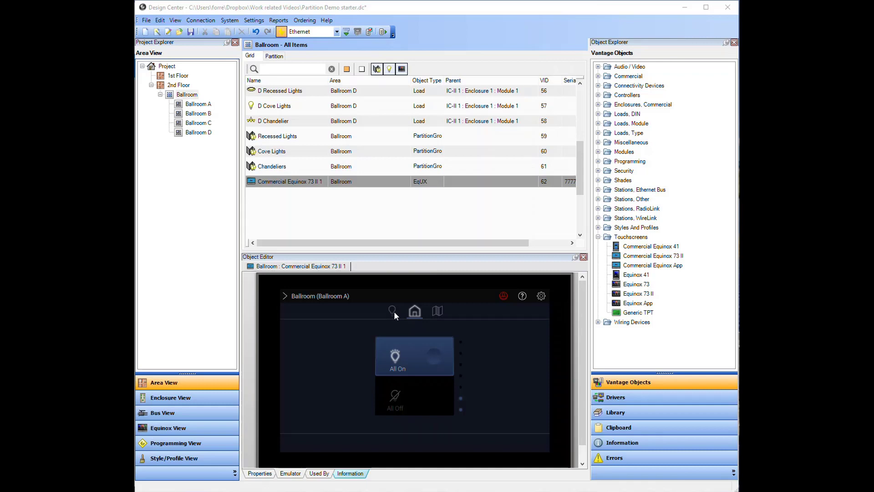
click(542, 295)
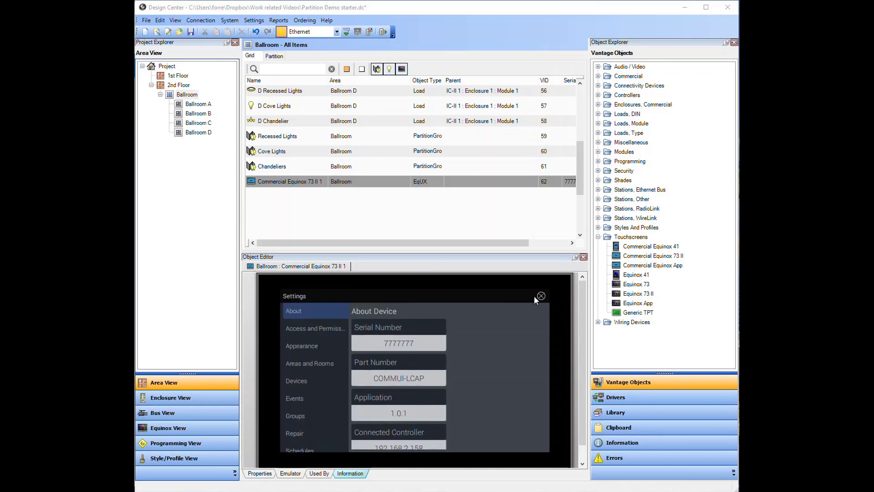
scroll(338, 403, down, 2)
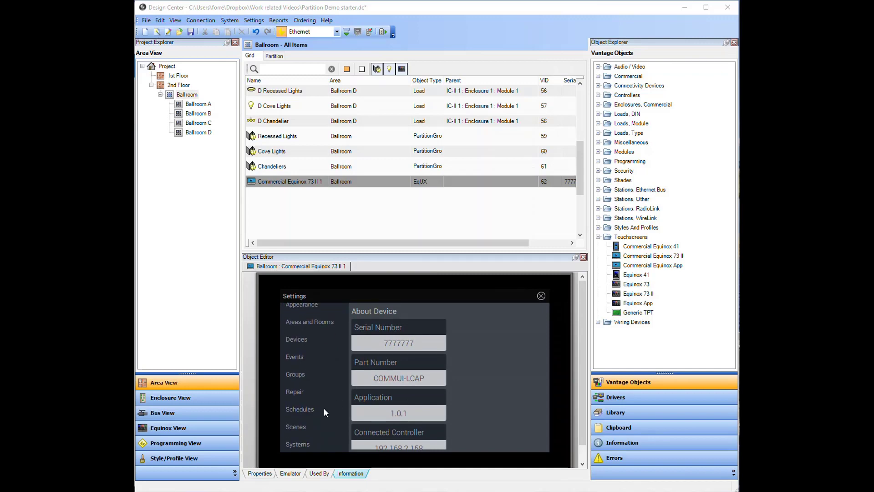
click(302, 425)
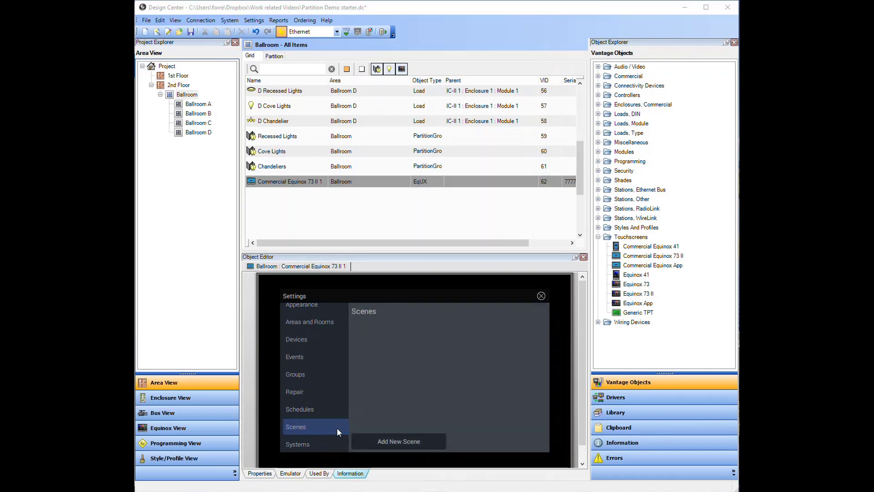
click(400, 440)
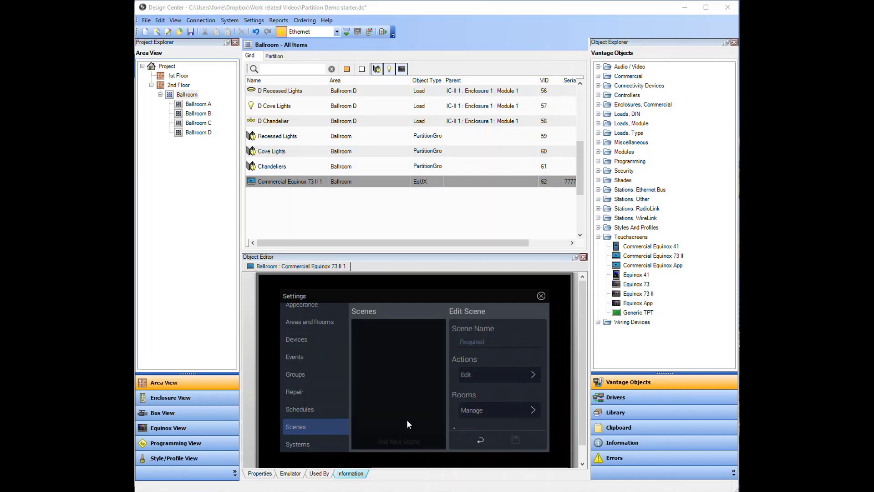
click(502, 346)
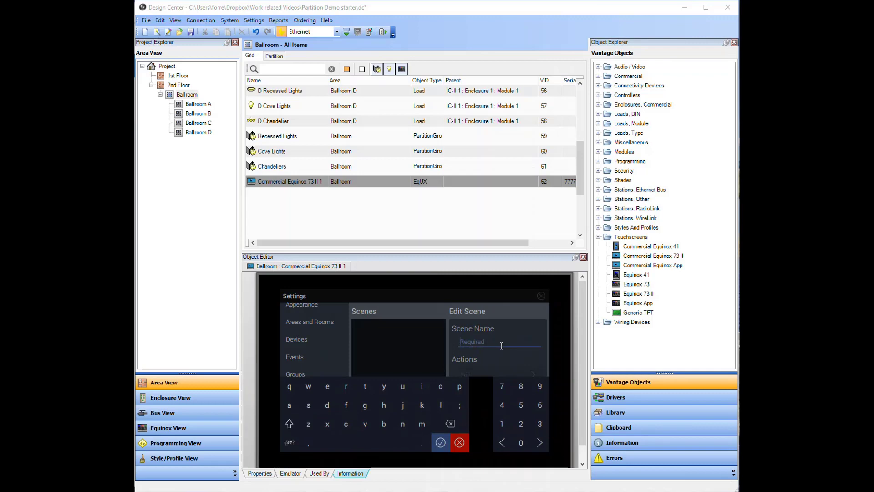
text(Banquet)
click(440, 442)
Add a load action to the Banquet scene with the Chandeliers group at 50%, and include the Cove Lights group
click(531, 374)
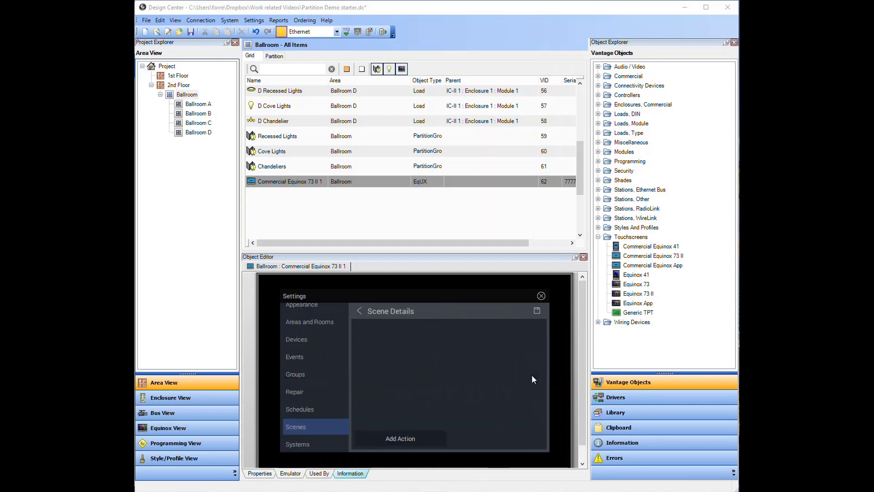
click(412, 433)
click(403, 362)
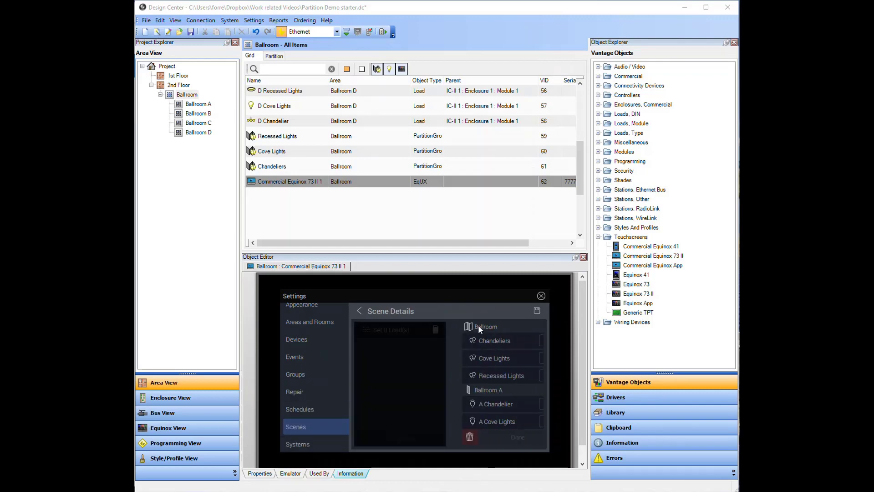
click(532, 340)
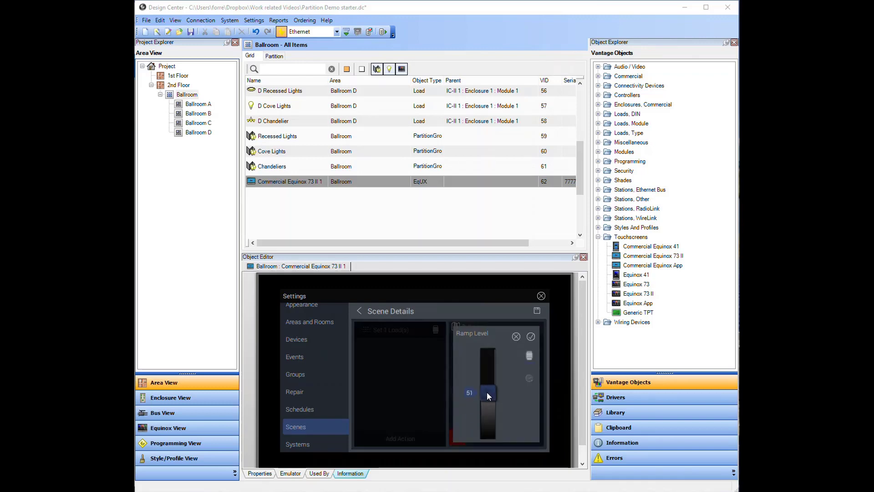
click(533, 335)
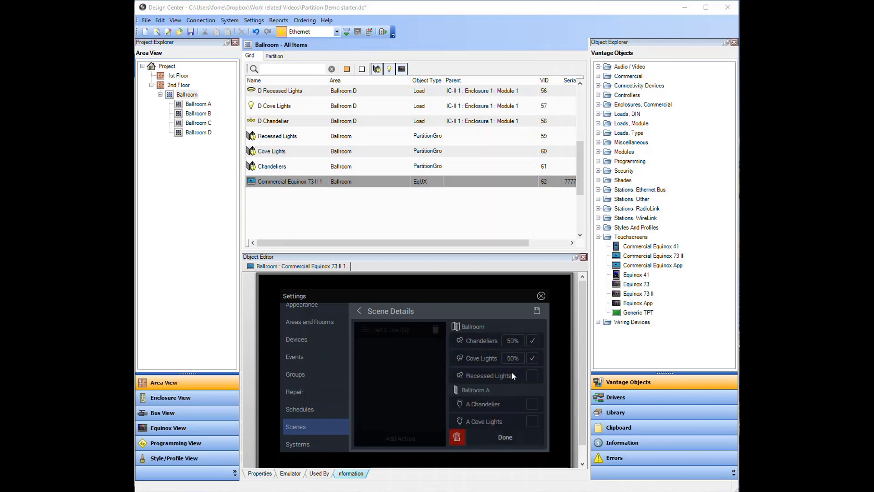
Set the scene's Cove Lights group to 80% and add the Recessed Lights group at 20%
click(512, 359)
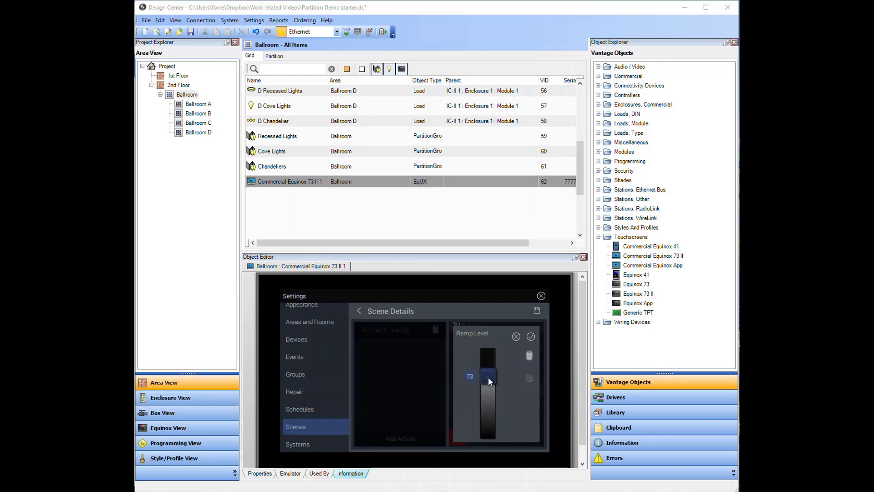
drag(487, 373, 485, 374)
click(531, 336)
click(531, 376)
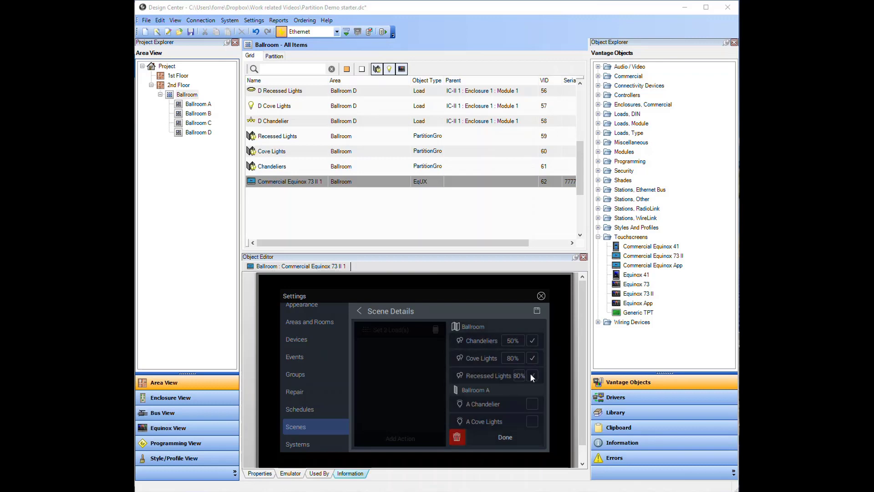
click(515, 375)
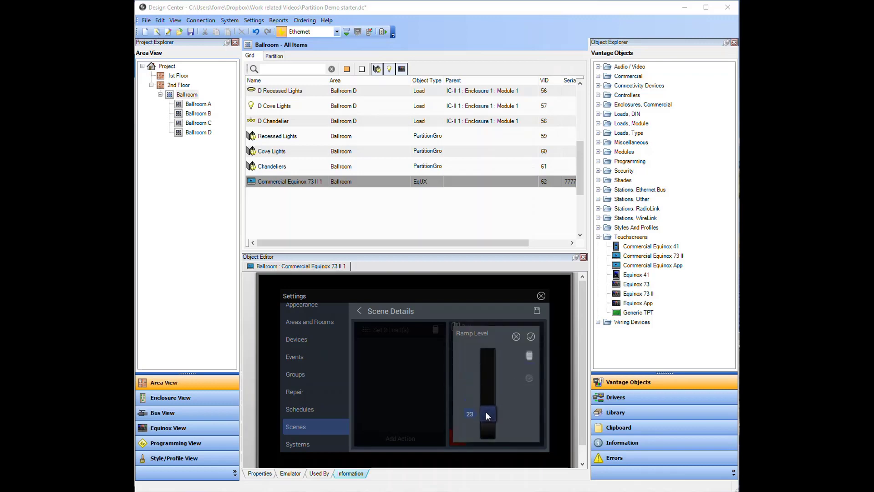
click(531, 337)
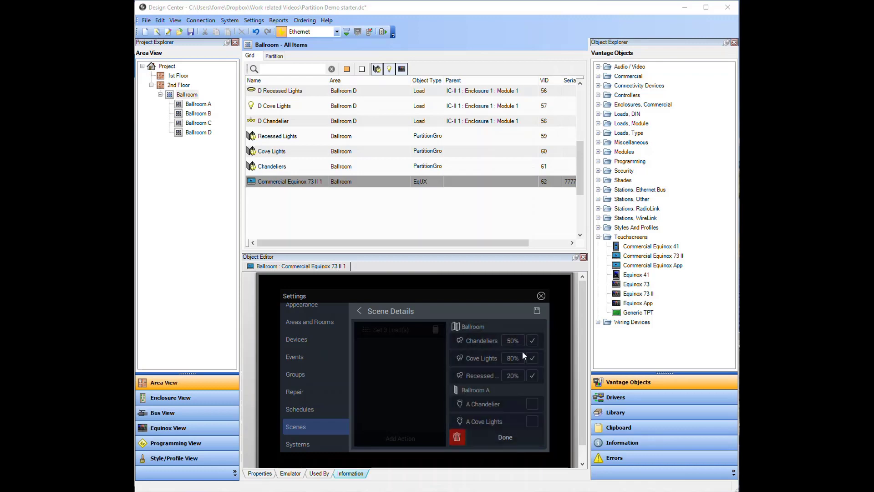
Finish the scene's load action, assign the scene to the Ballroom and its individual lettered ballrooms, and save it
click(360, 312)
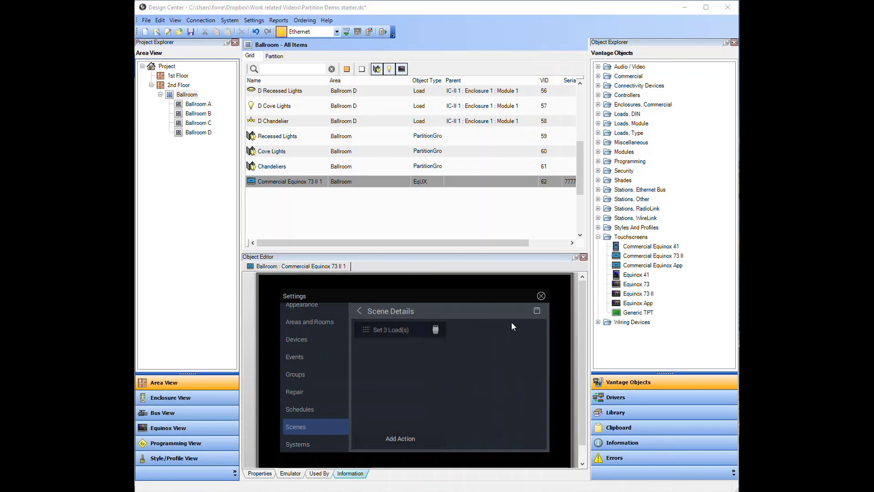
click(360, 311)
scroll(505, 398, down, 2)
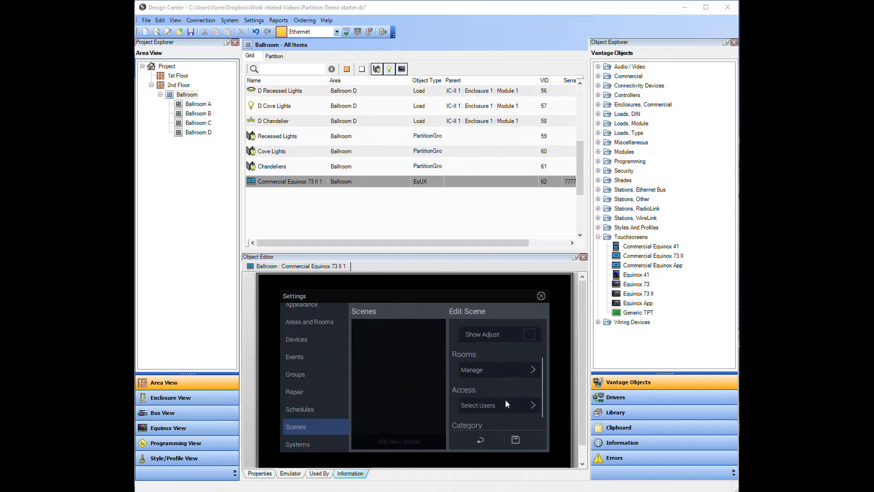
click(536, 367)
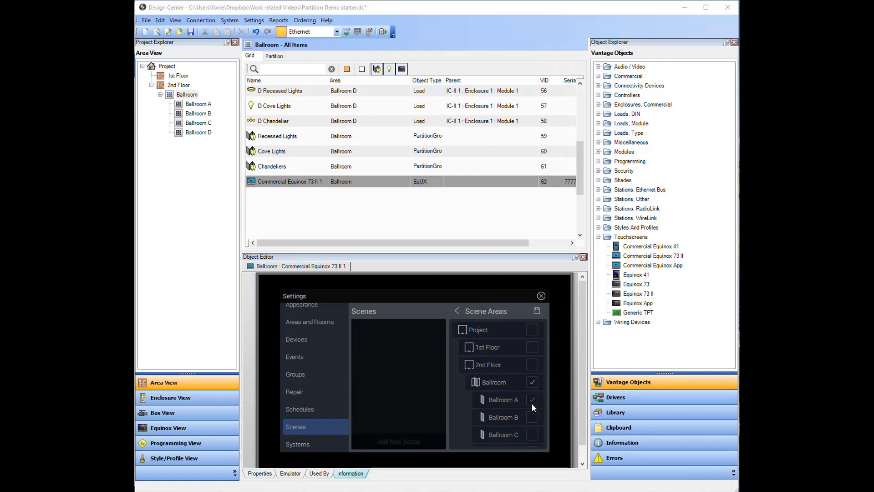
scroll(534, 431, down, 1)
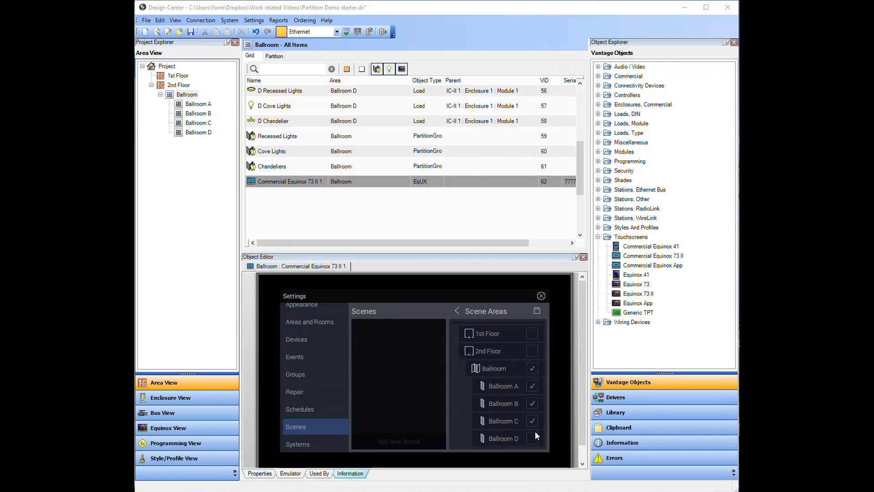
click(537, 312)
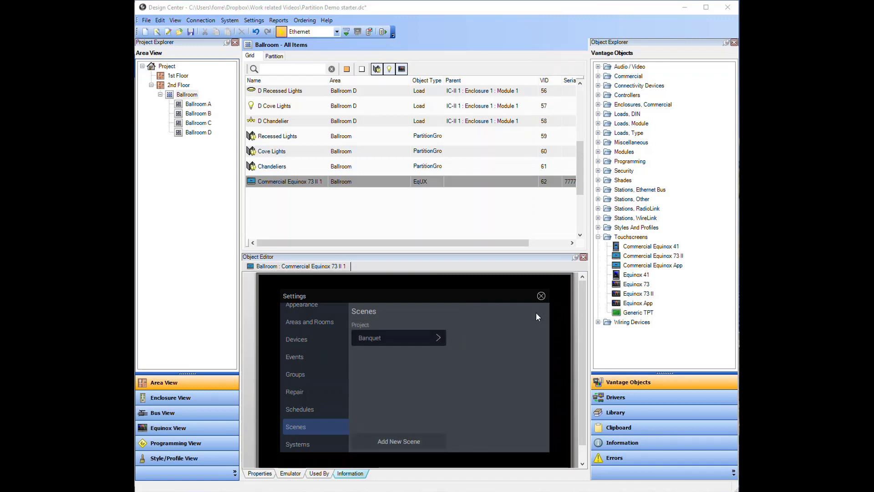
Leave the settings, check the partition map, and activate the Banquet scene for the combined Ballroom A section
click(540, 296)
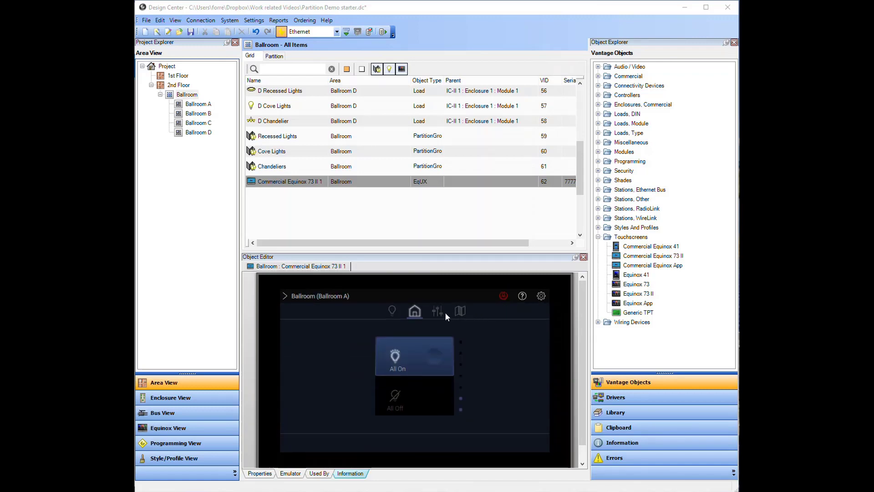
click(463, 310)
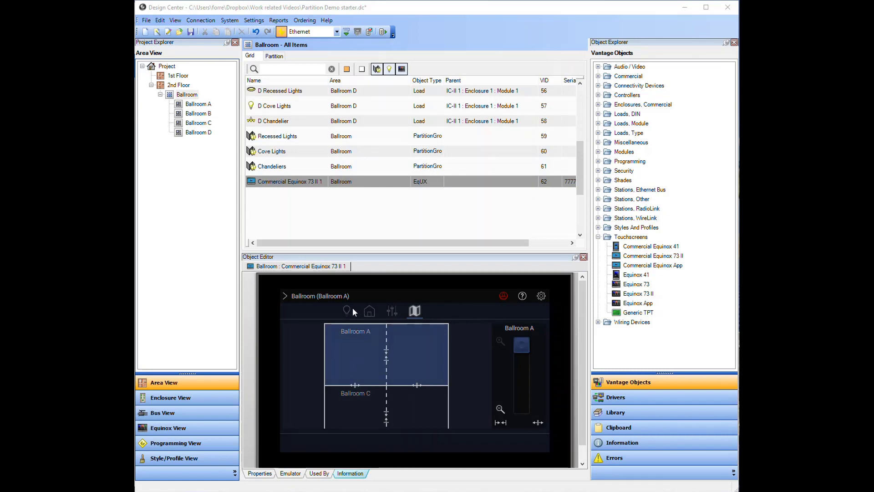
click(393, 310)
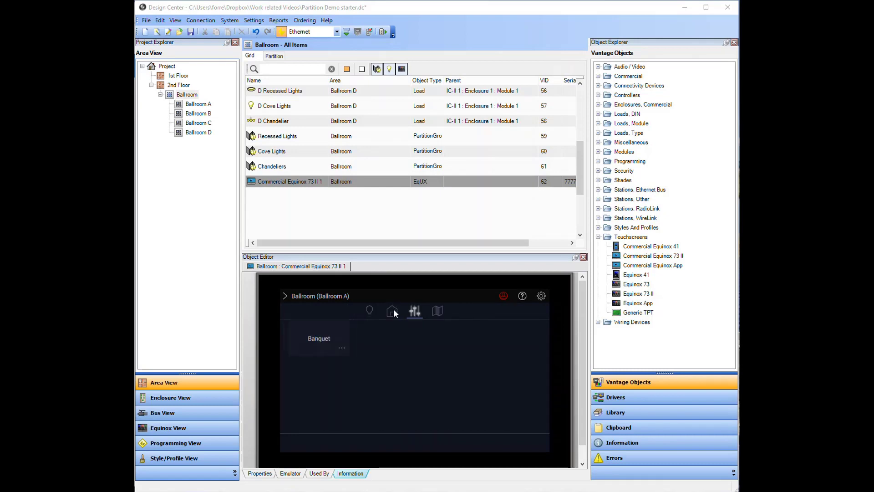
click(316, 338)
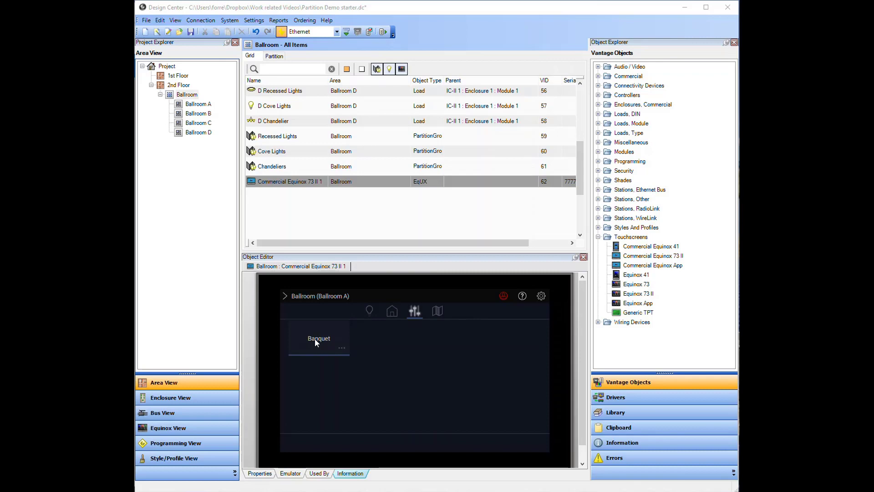